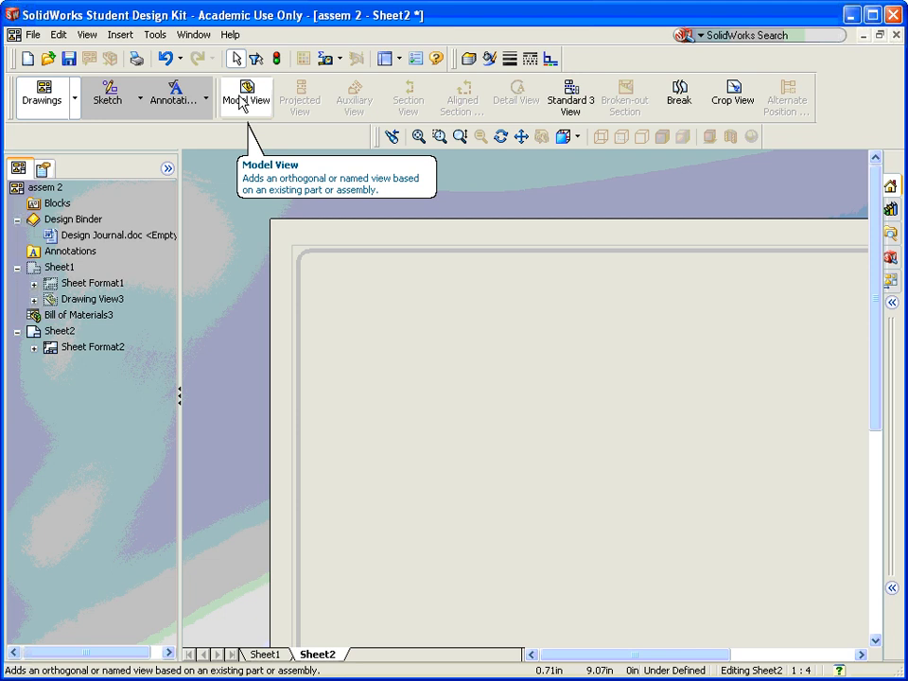
- Insert a single top view of assem 2 in the upper-left part of Sheet2, without adding projected views
click(245, 96)
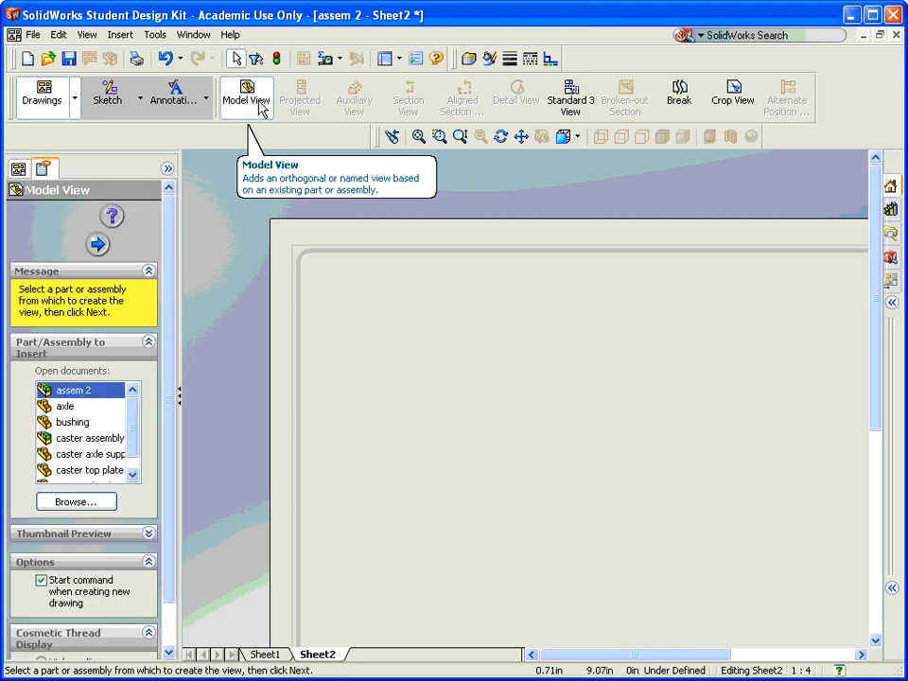
double_click(62, 397)
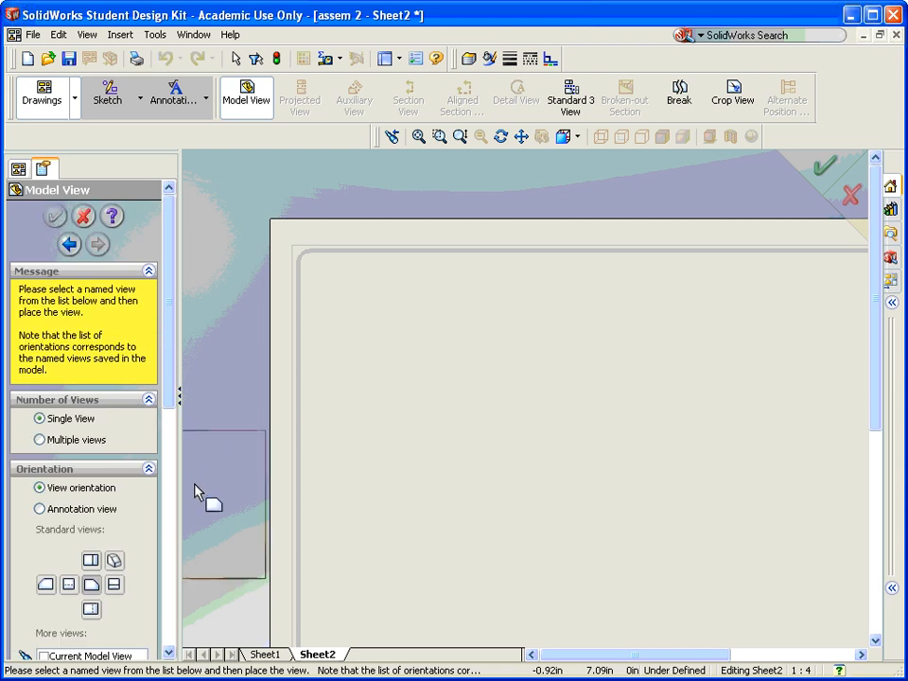
click(92, 562)
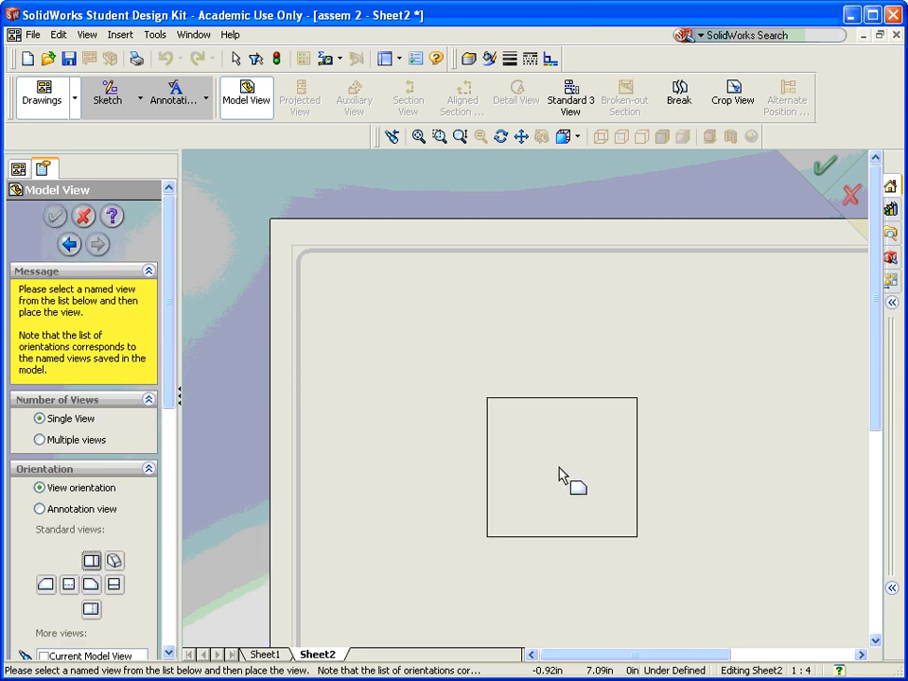
click(558, 469)
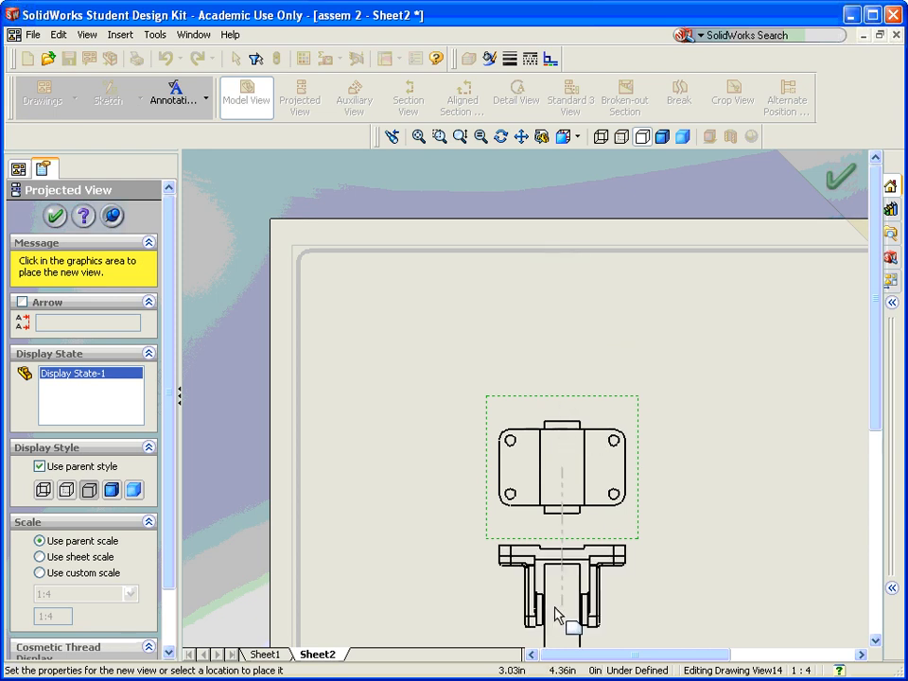
click(54, 216)
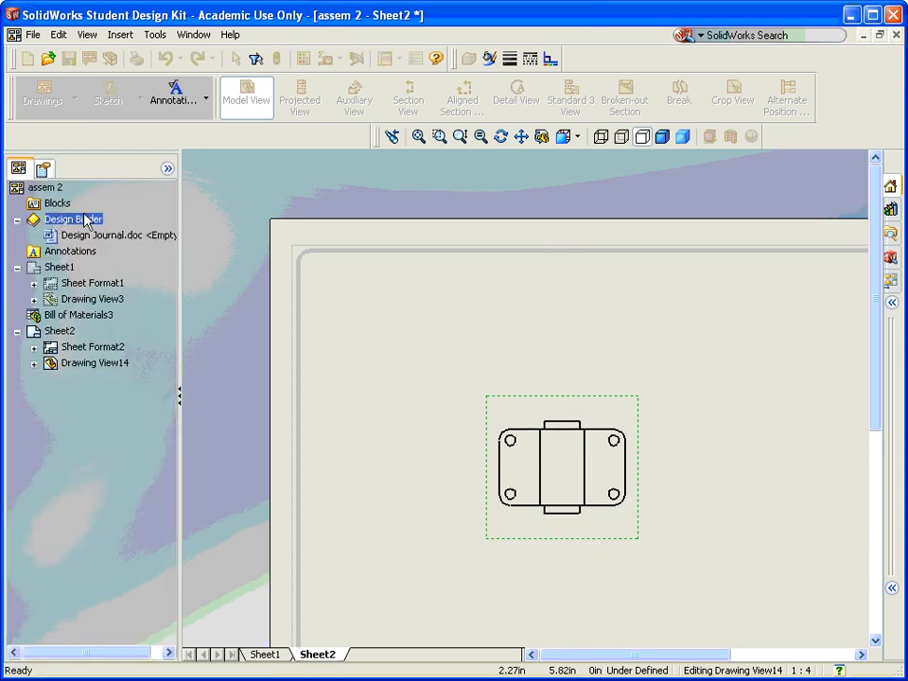
- Give the top view a custom scale of 1:1.5 and set its display style to hidden lines visible
click(561, 405)
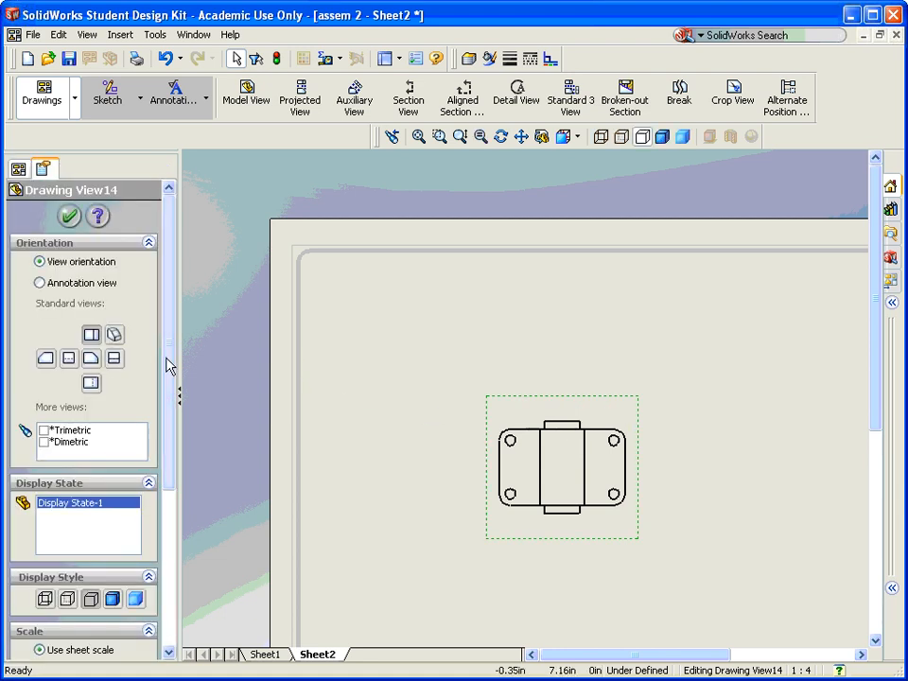
scroll(171, 361, down, 3)
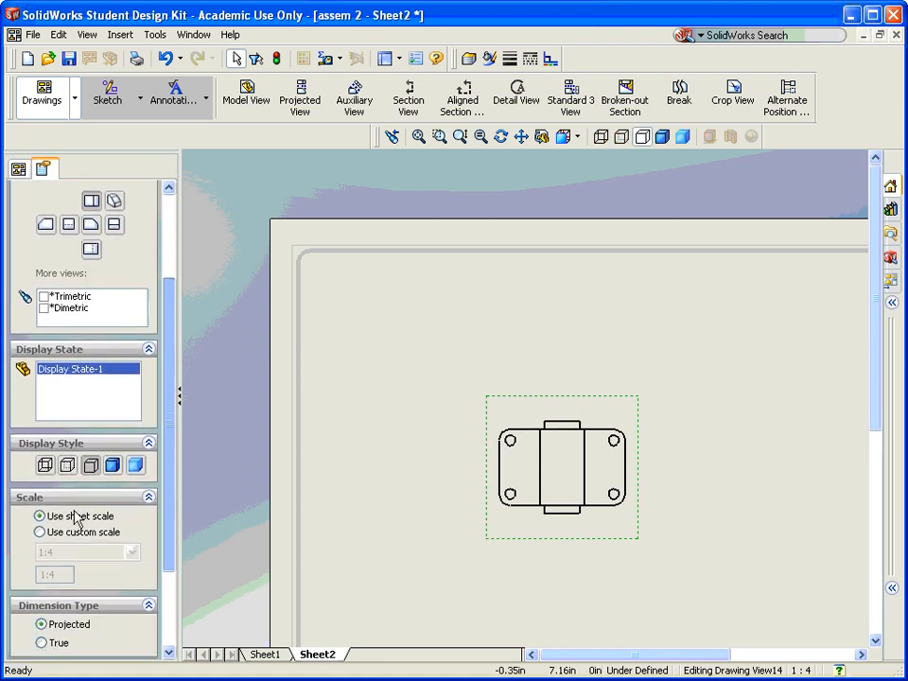
click(40, 532)
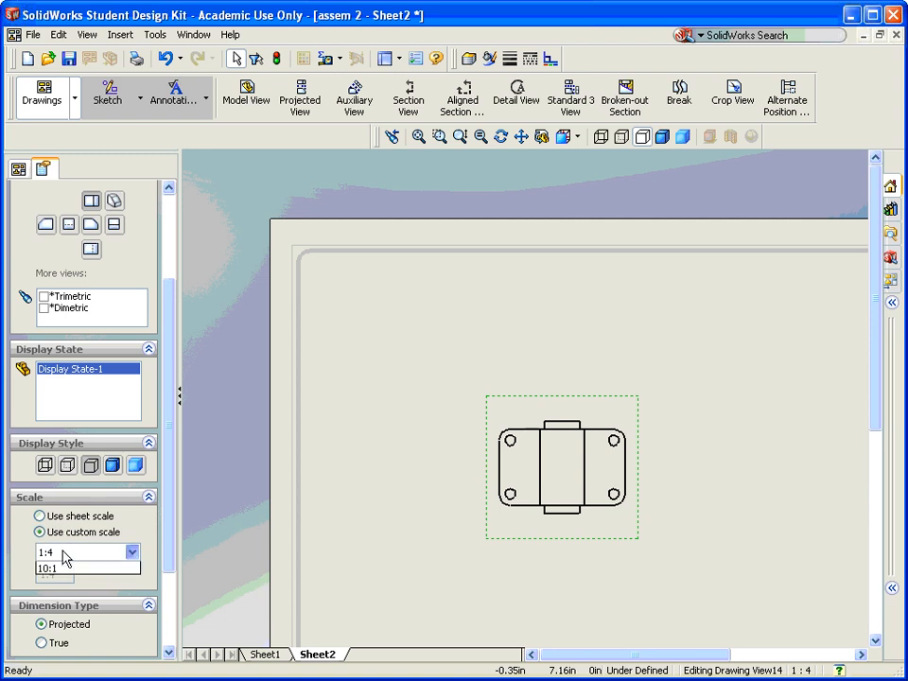
click(69, 552)
click(64, 568)
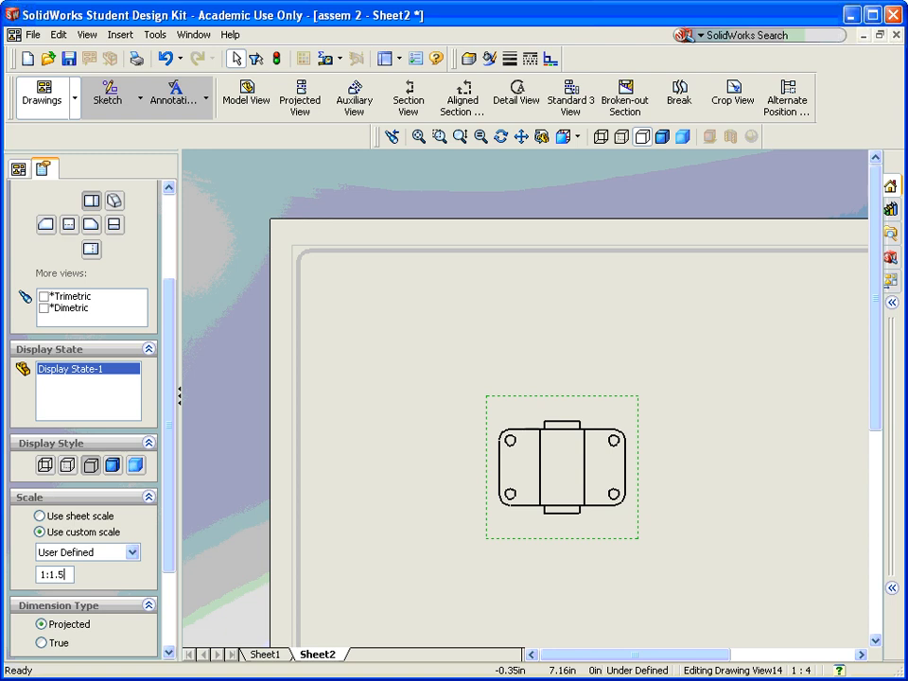
key(Return)
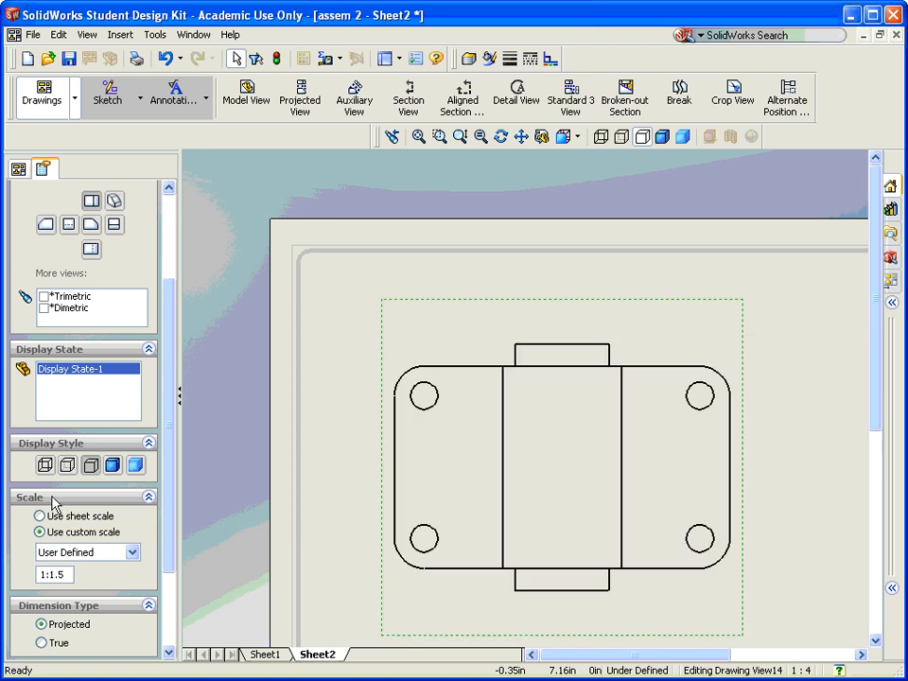
click(66, 465)
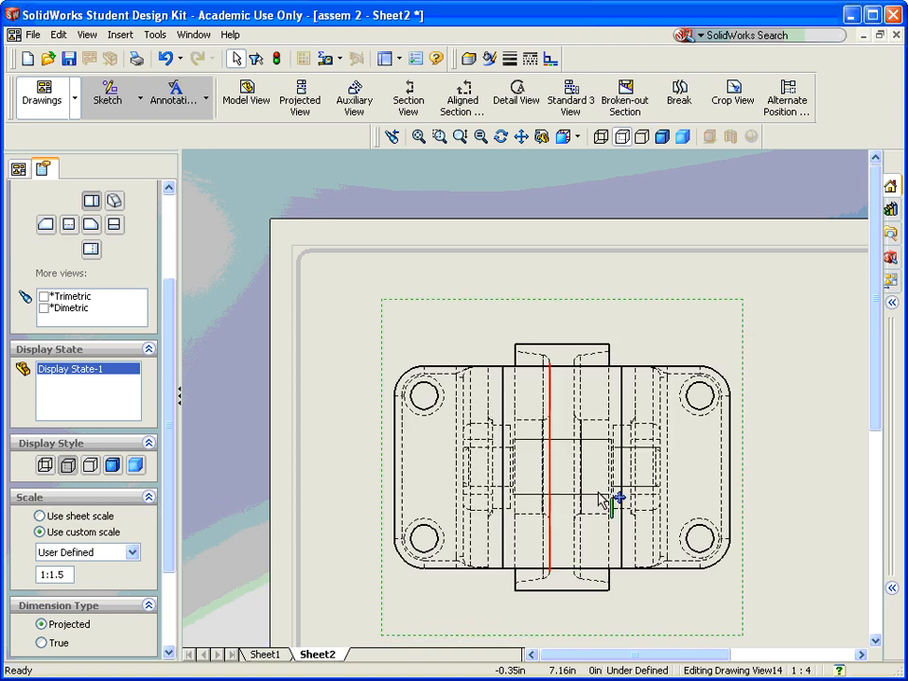
scroll(171, 218, up, 3)
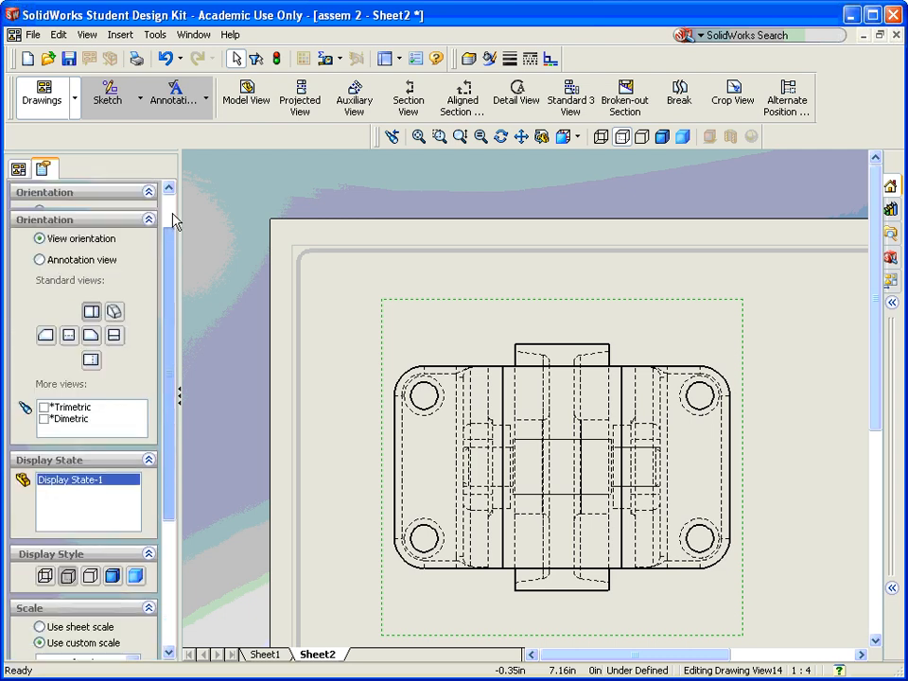
click(68, 217)
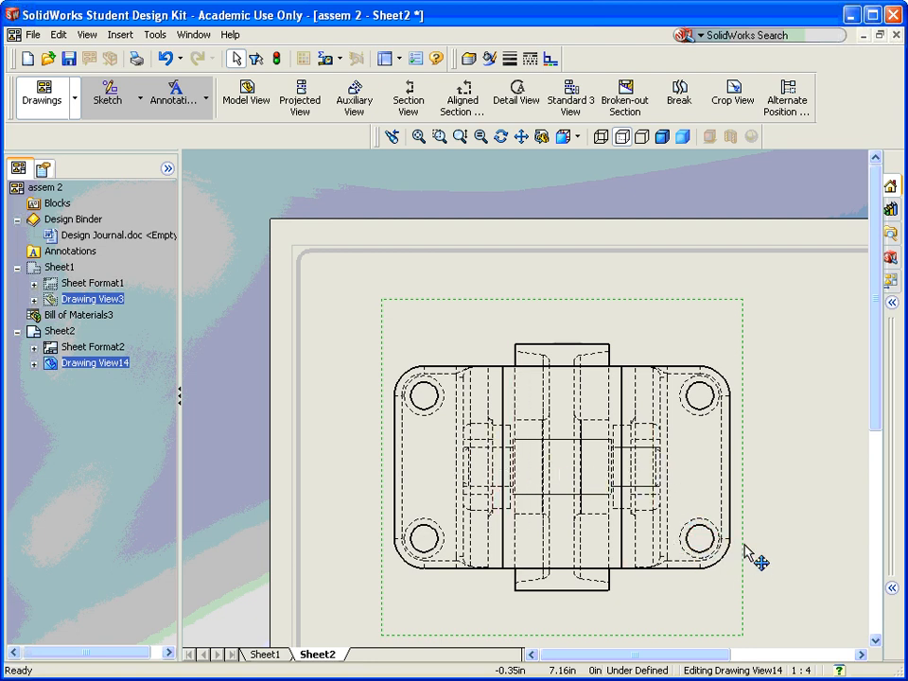
- Sketch a stepped five-segment centerline on the top view, running through the upper-left hole, along the axle's middle and through the lower-right hole
click(106, 93)
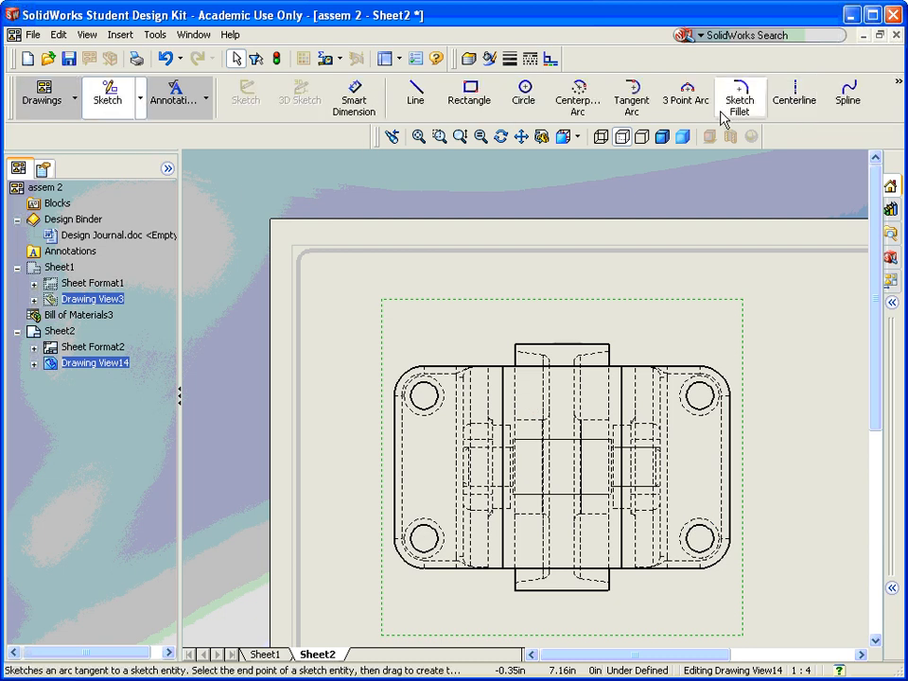
click(797, 98)
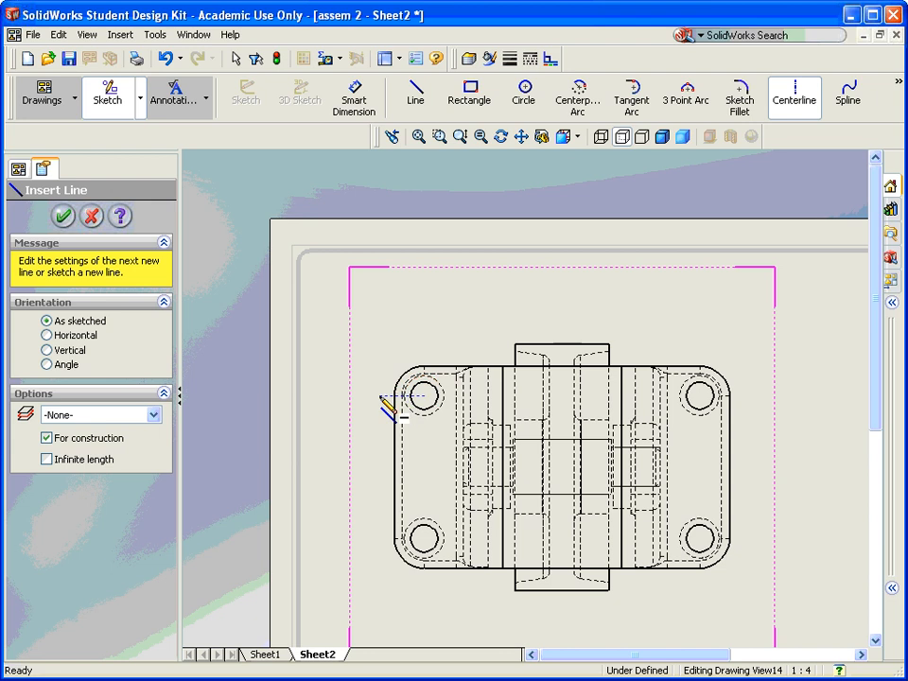
click(396, 402)
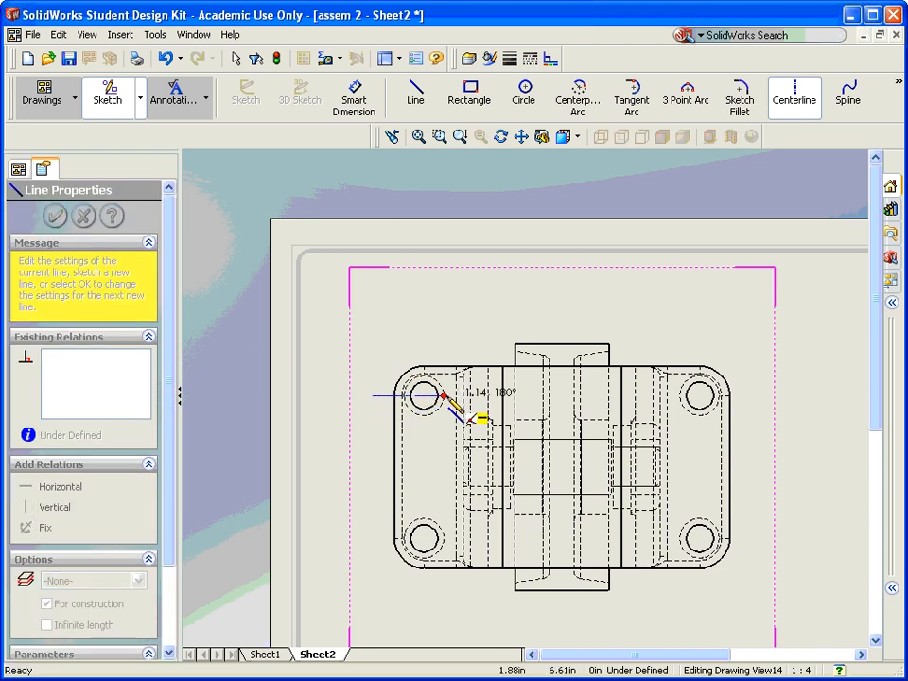
click(452, 395)
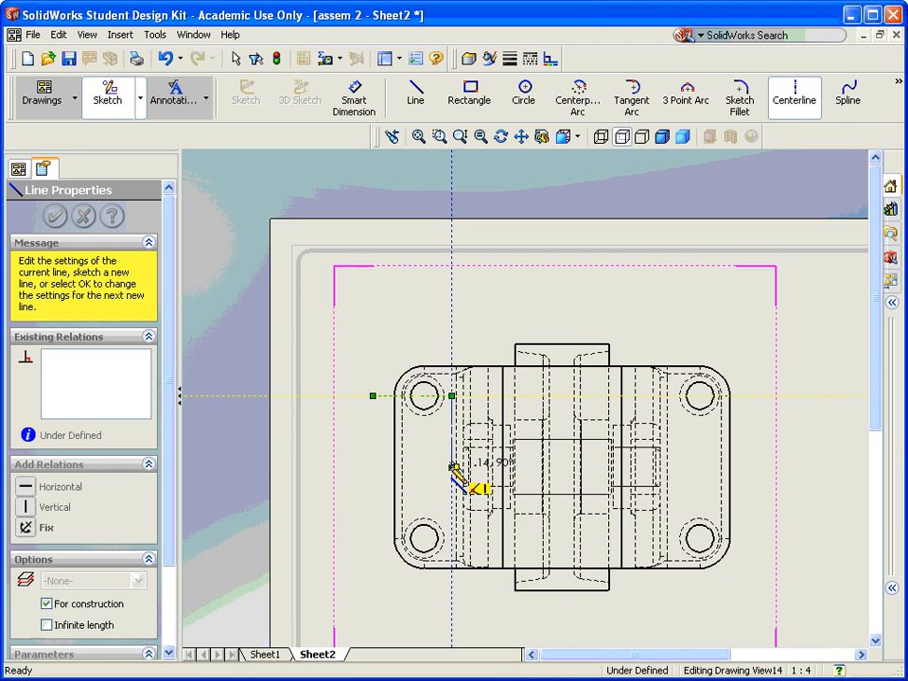
click(452, 466)
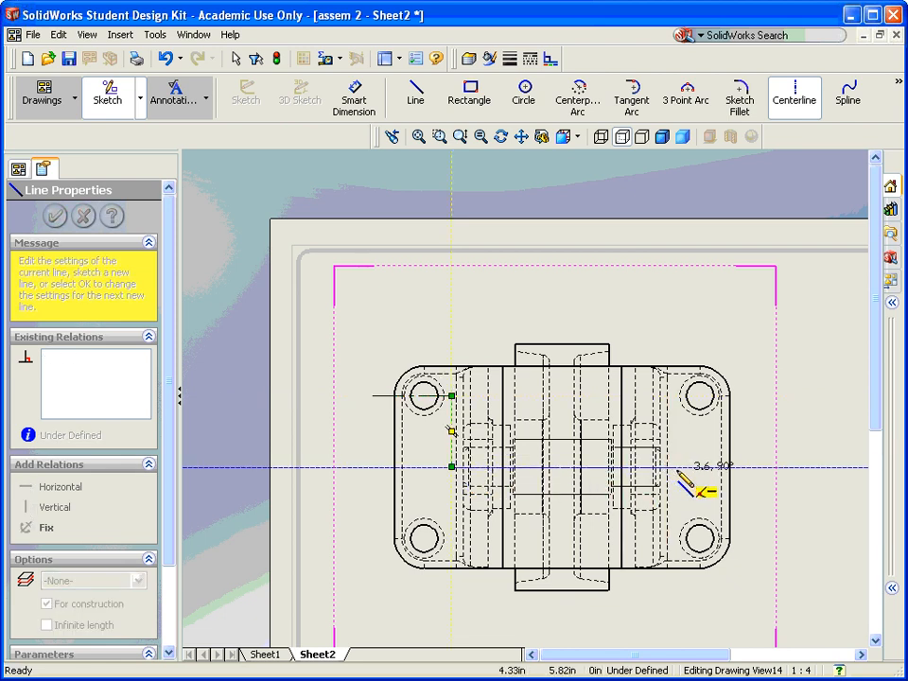
click(675, 466)
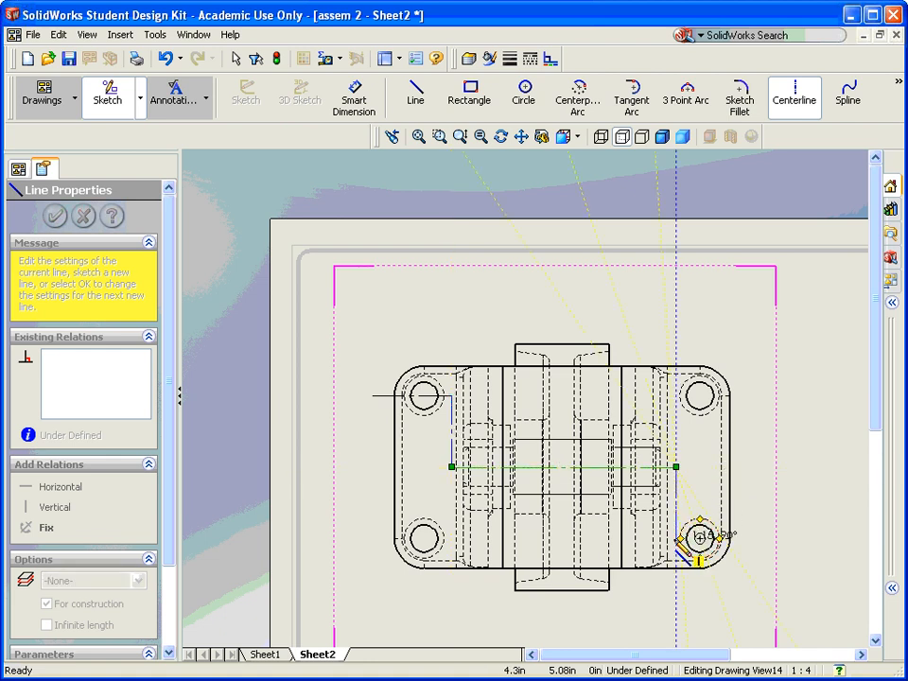
click(675, 539)
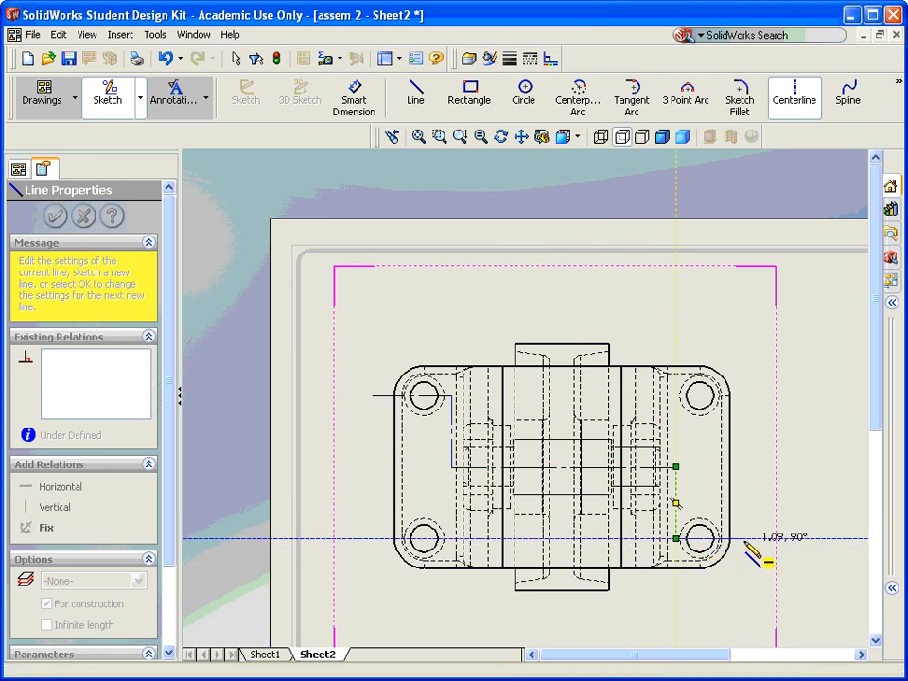
click(743, 539)
click(752, 459)
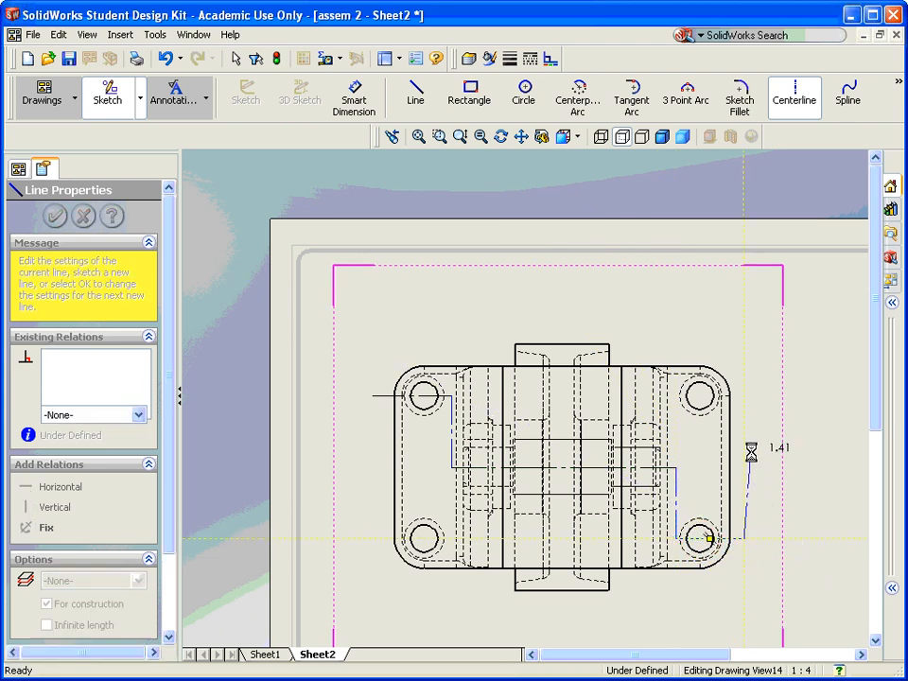
key(Escape)
key(Escape)
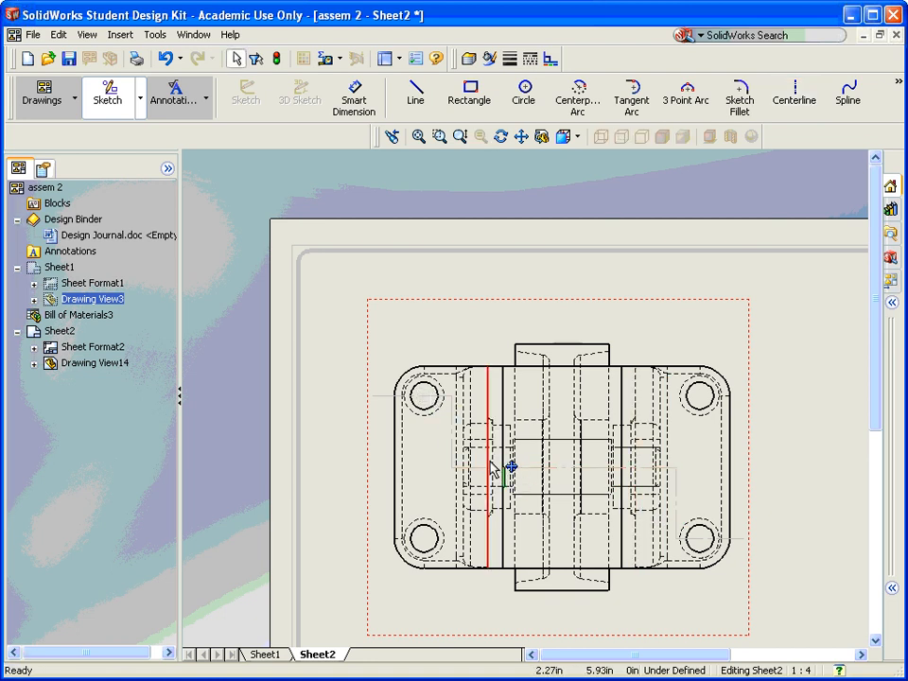
- Create a section view cut along all five segments of the stepped centerline, with no components excluded from the cut
click(380, 397)
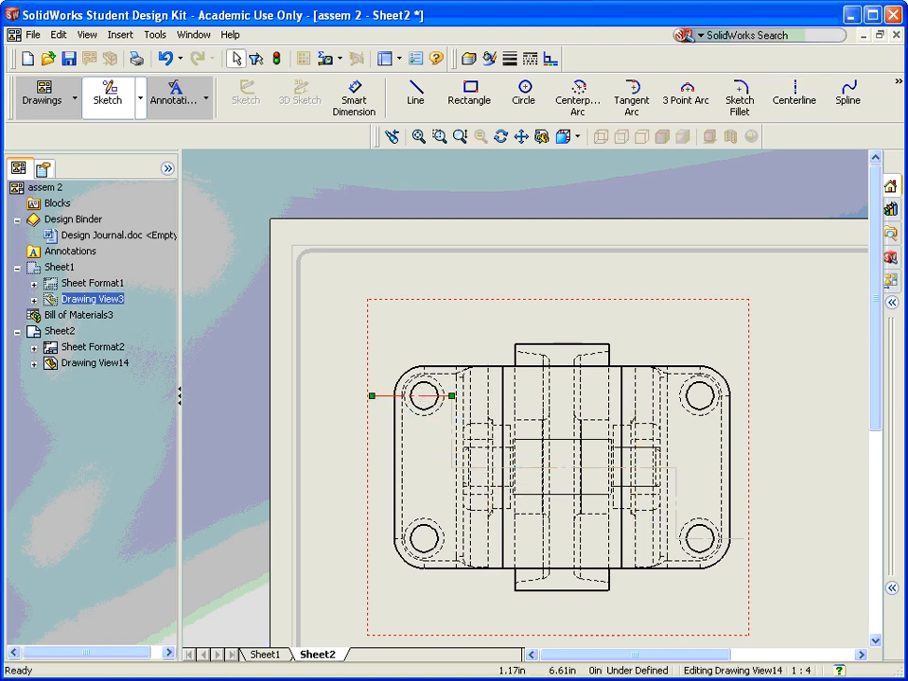
click(381, 396)
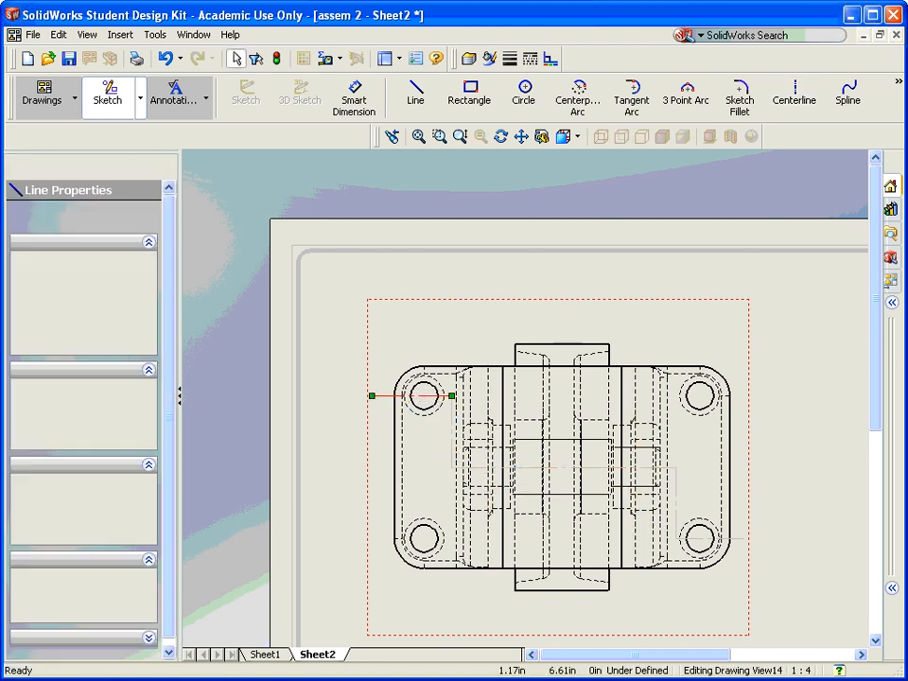
click(454, 437)
ctrl+click(526, 468)
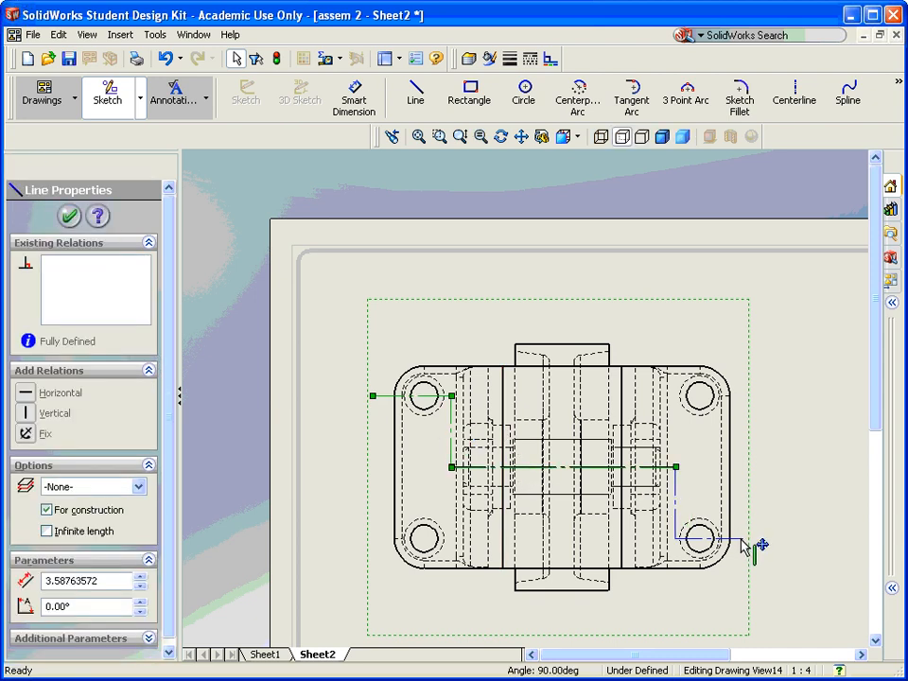
ctrl+click(738, 541)
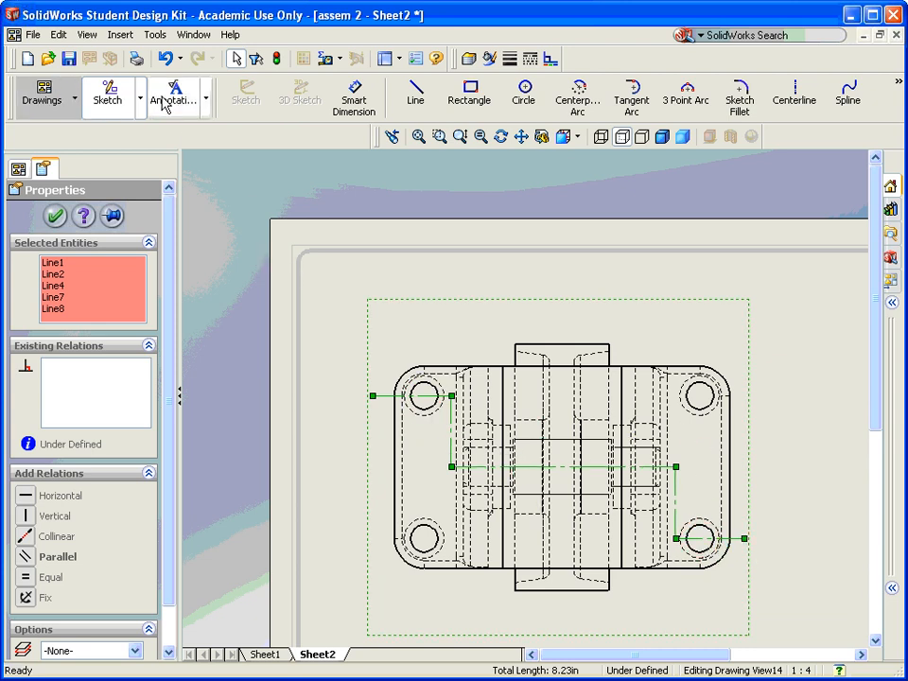
click(41, 102)
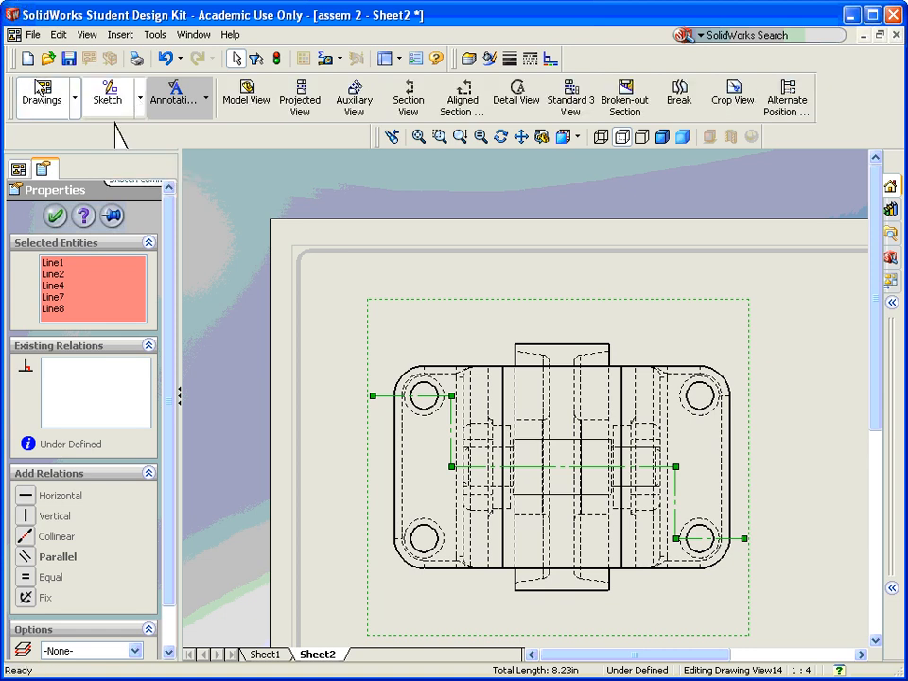
click(408, 104)
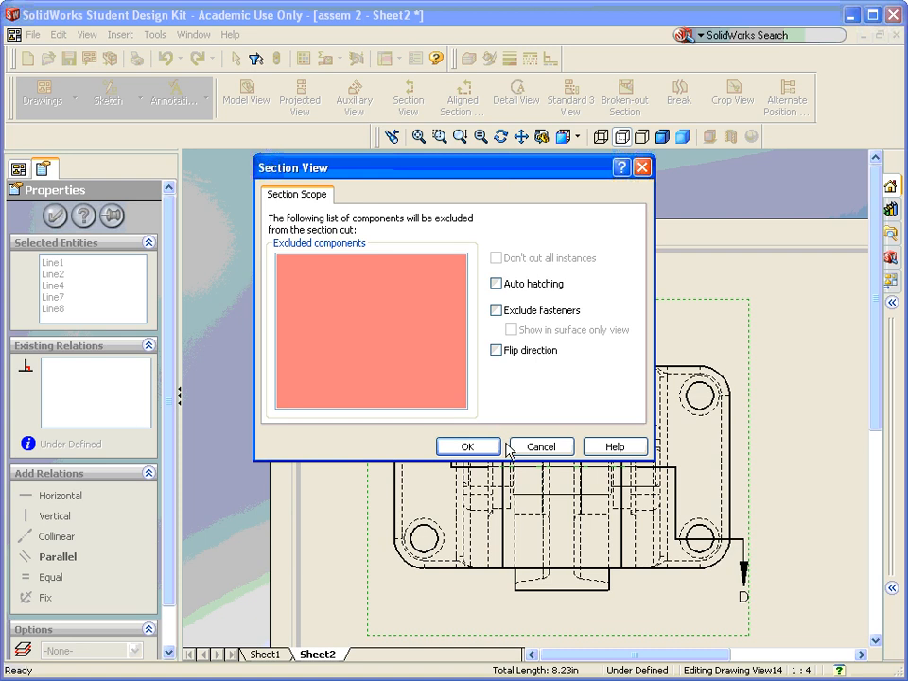
click(468, 449)
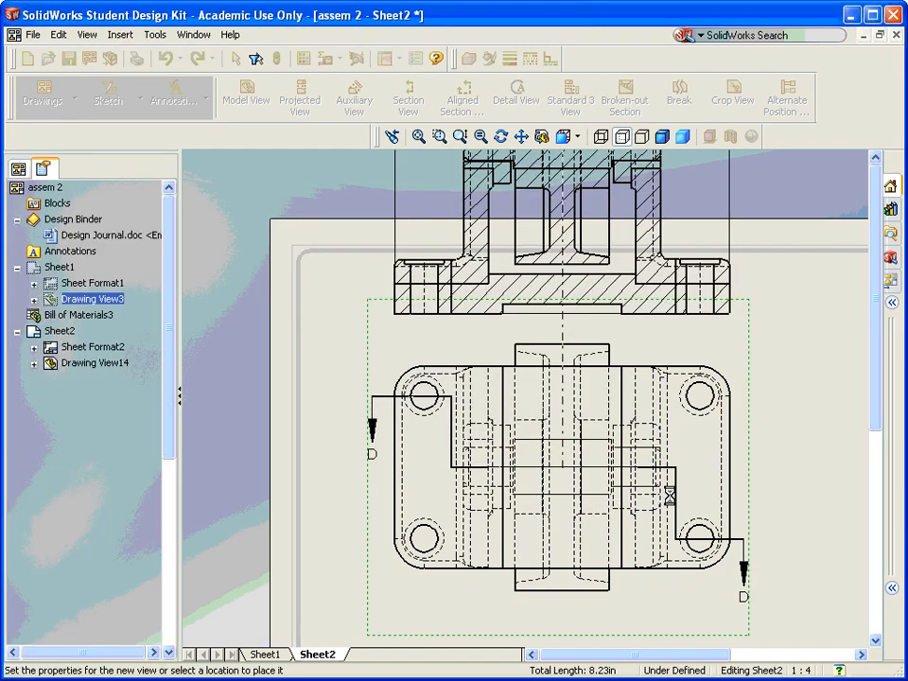
- Place the section view directly below the top view, above the title block, keeping label D
scroll(747, 478, up, 5)
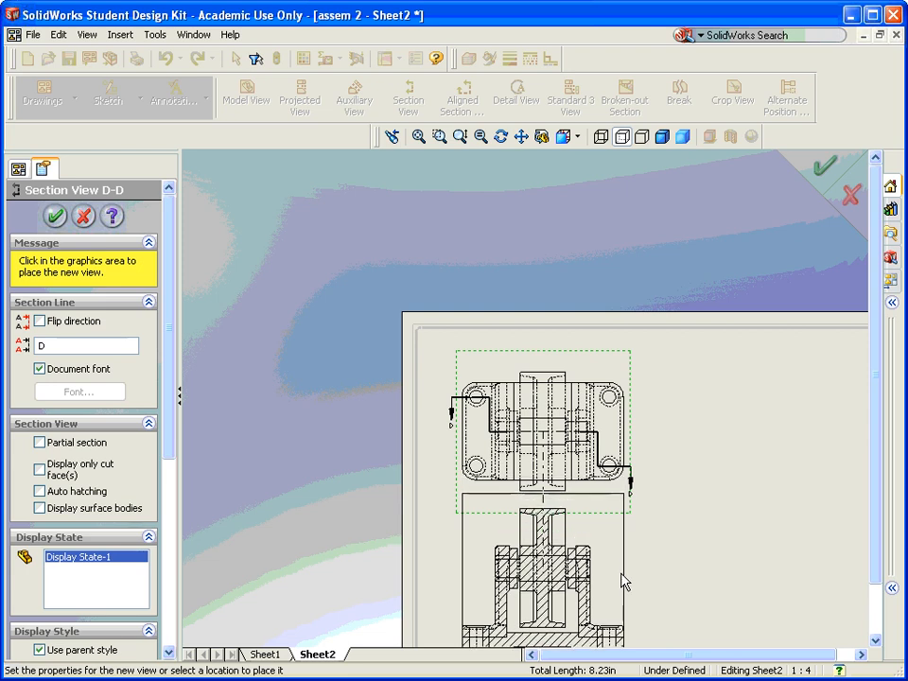
scroll(632, 578, up, 1)
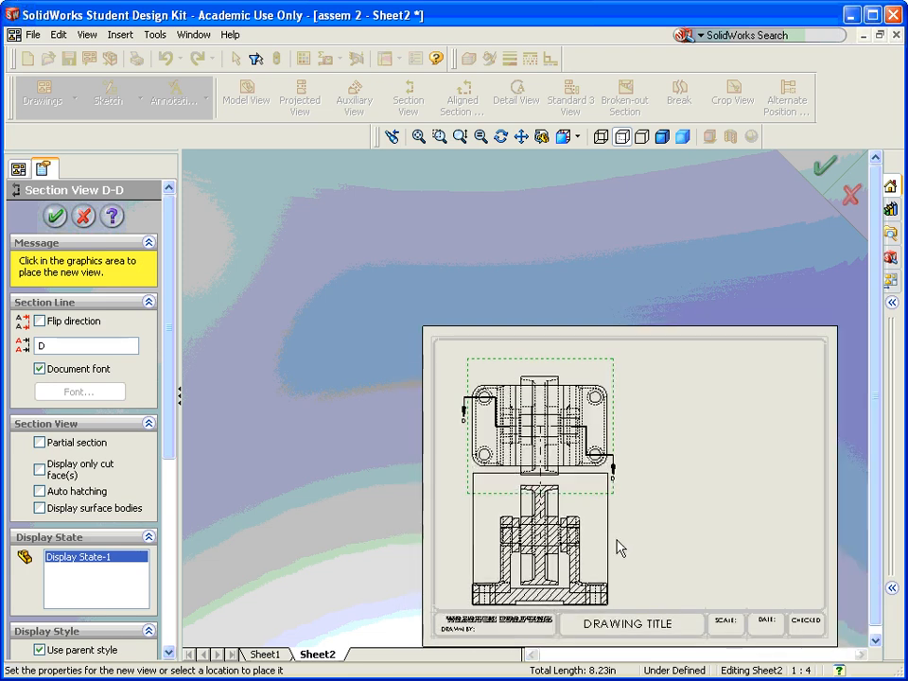
click(617, 545)
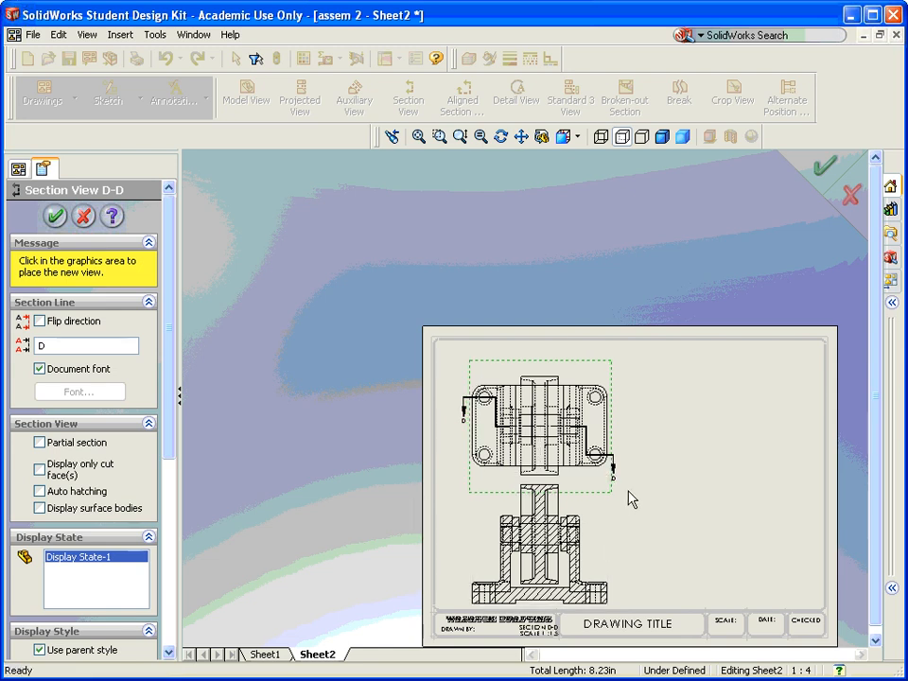
scroll(645, 487, down, 3)
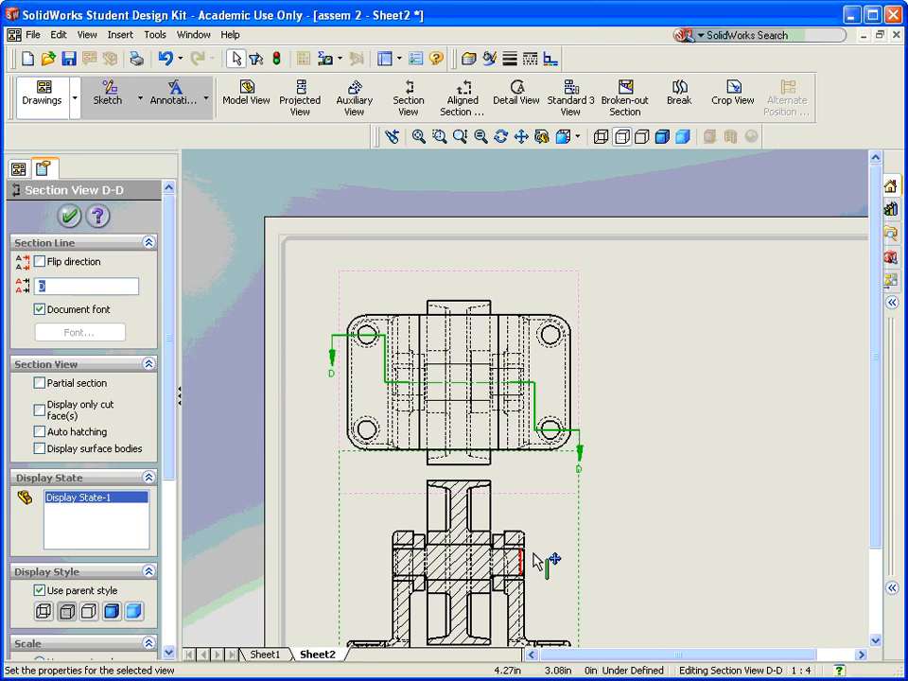
click(72, 218)
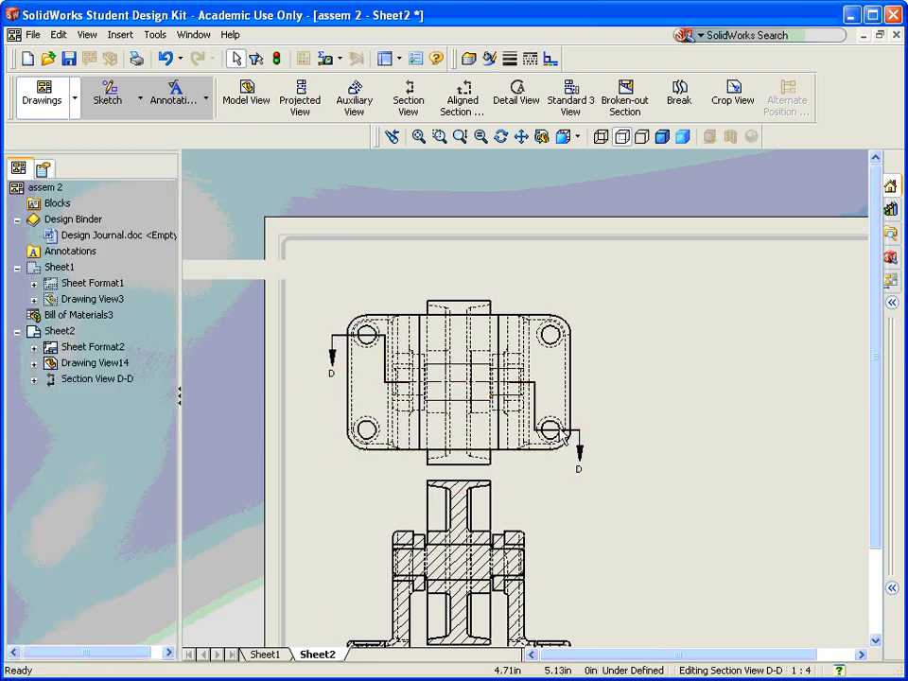
- Reverse the cutting direction of section line D-D, rebuild the drawing, and move the top view slightly up, away from the section view
click(582, 445)
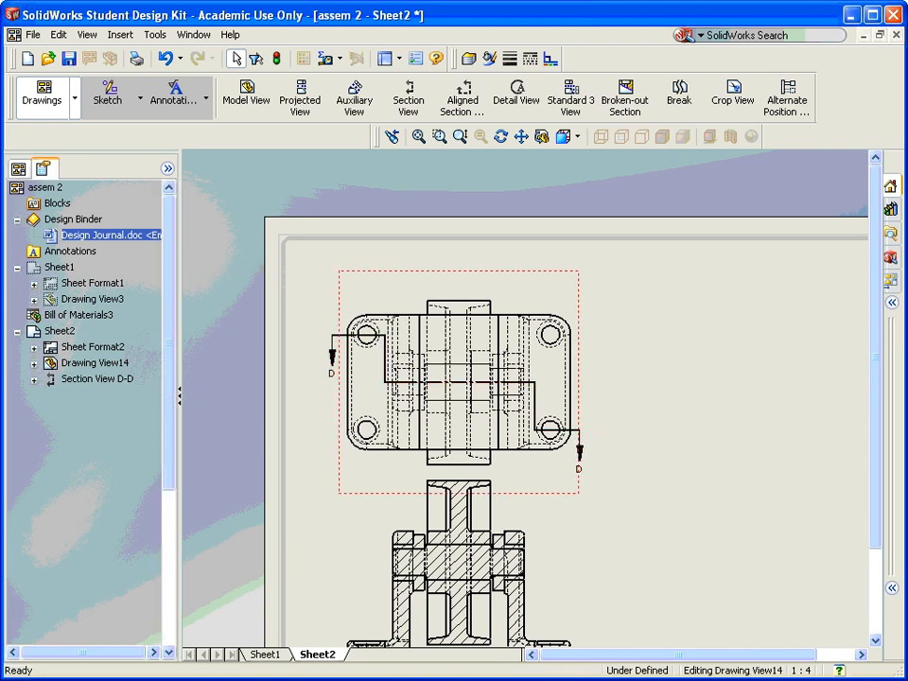
double_click(537, 416)
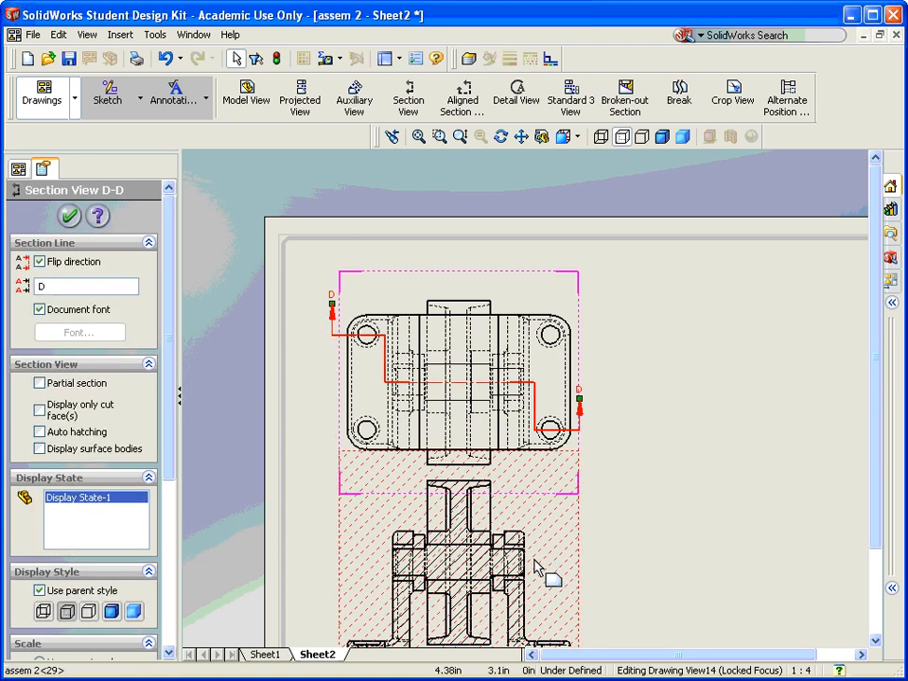
scroll(536, 565, down, 1)
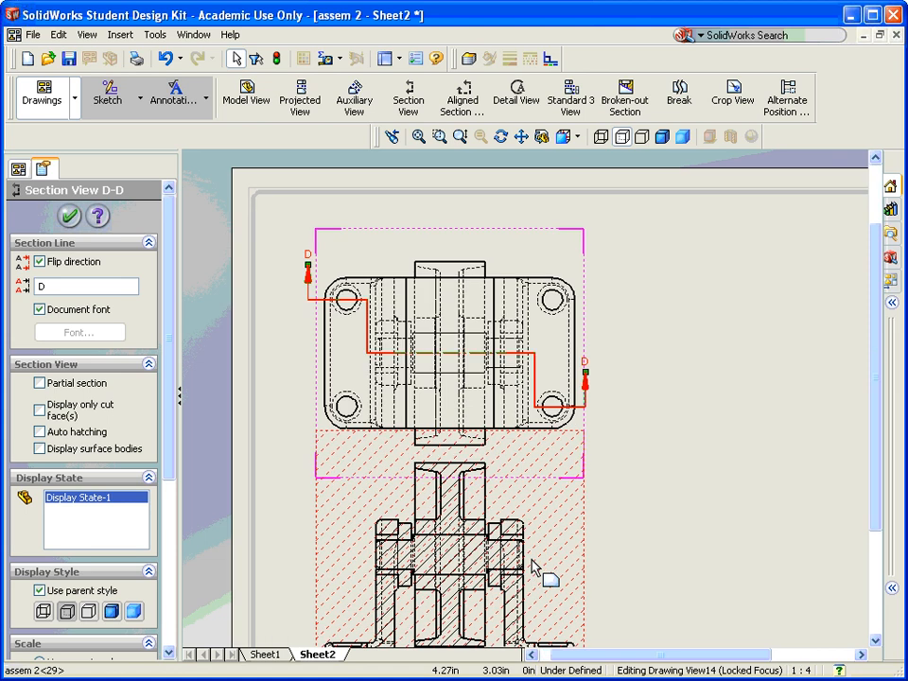
scroll(535, 565, down, 1)
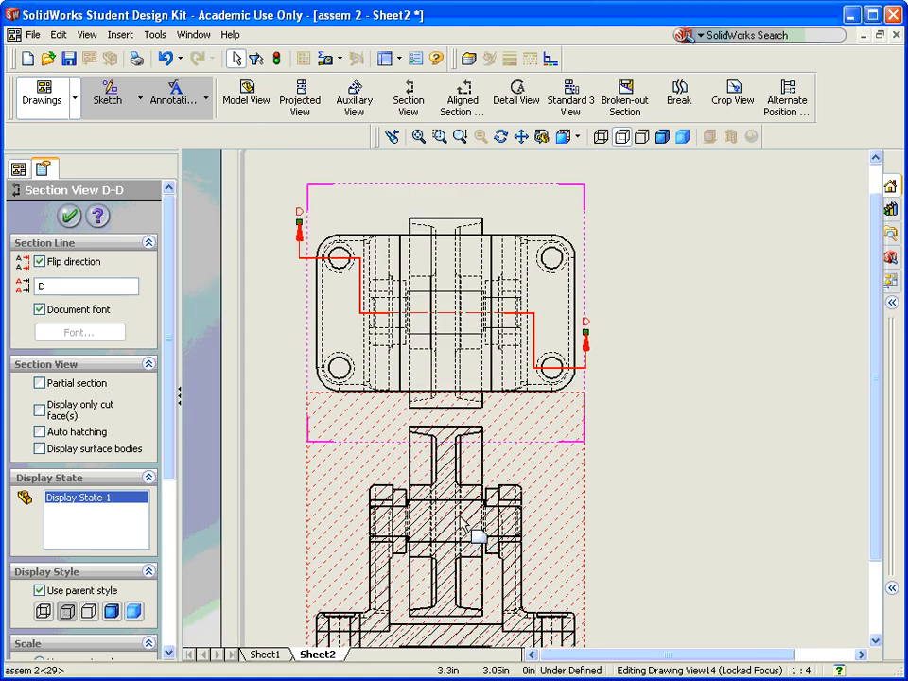
click(277, 62)
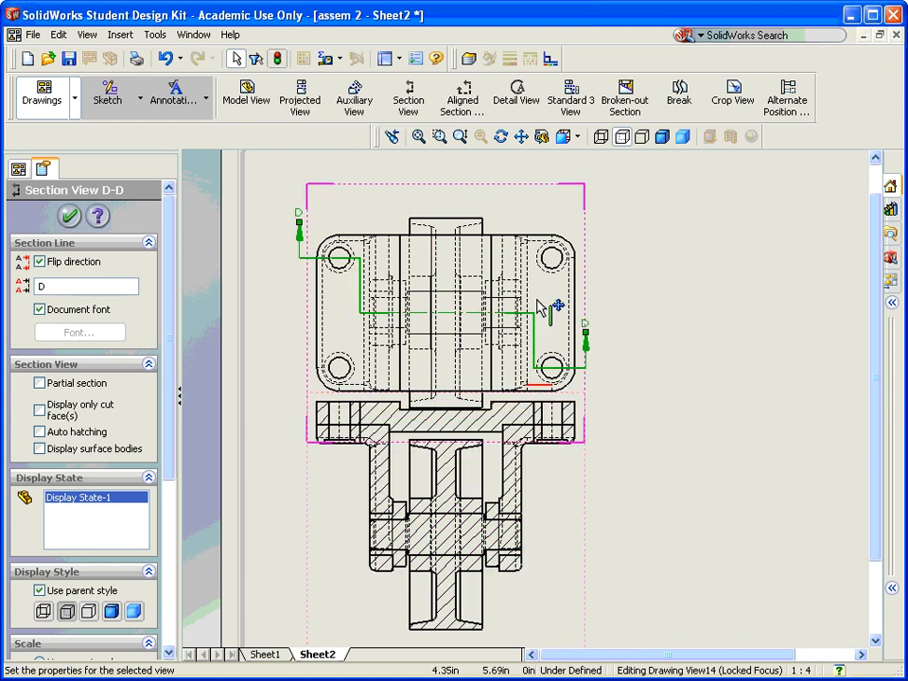
drag(586, 230, 584, 186)
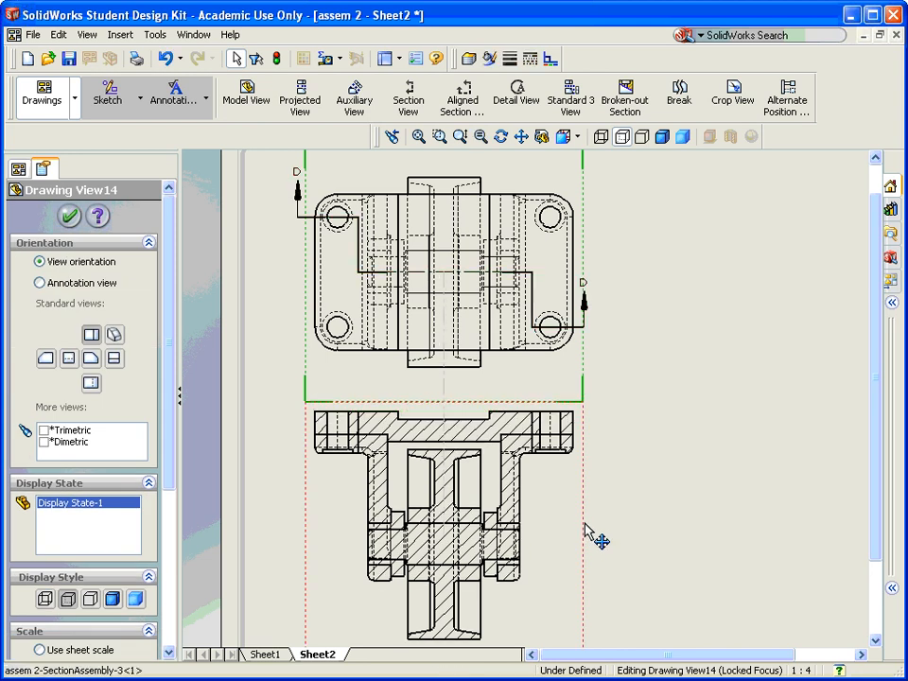
- Set the display style of section view D-D to hidden lines removed
click(585, 519)
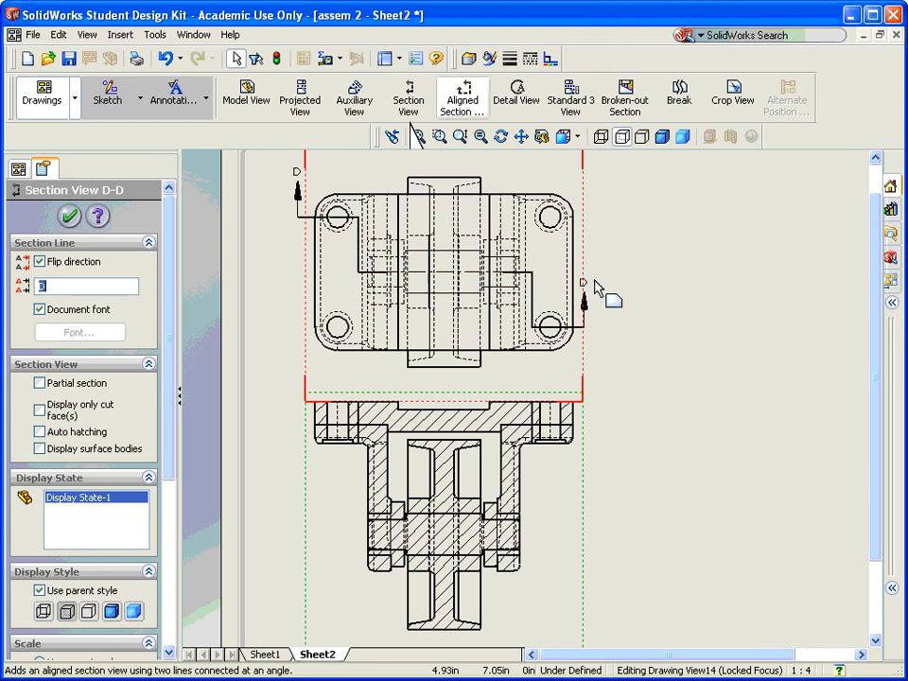
click(584, 308)
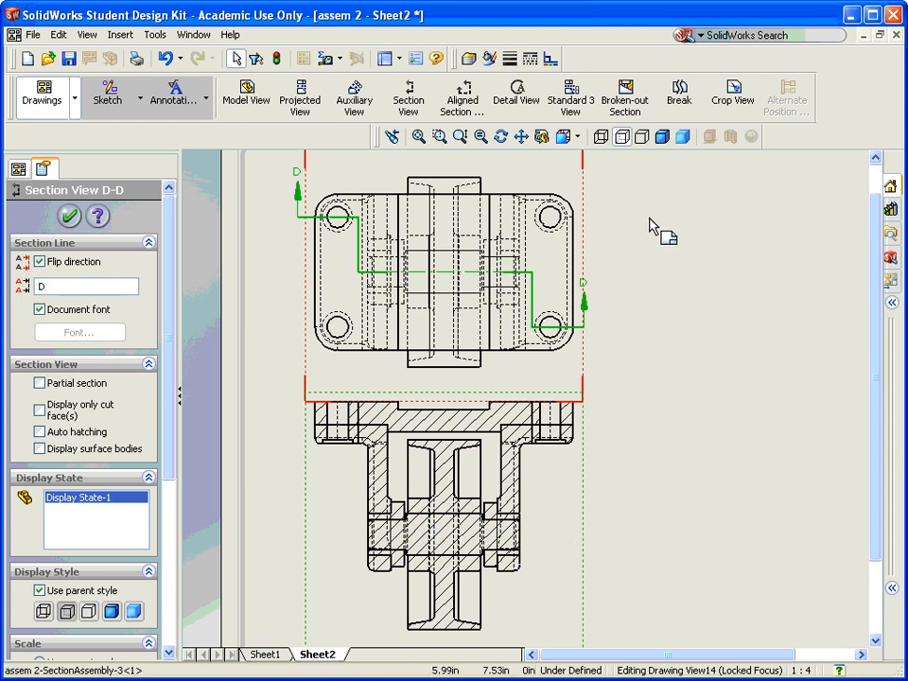
click(642, 138)
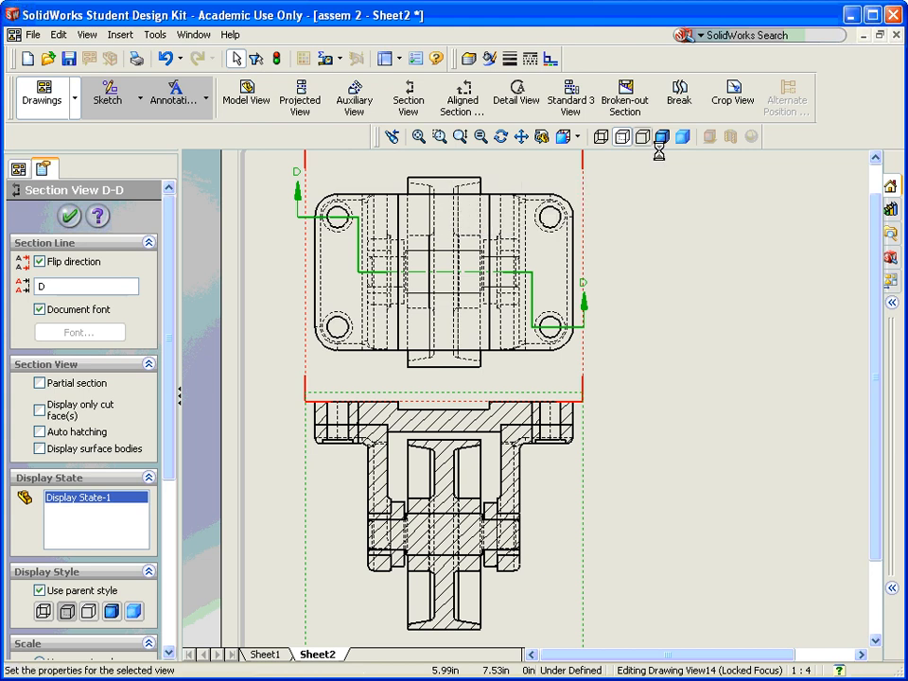